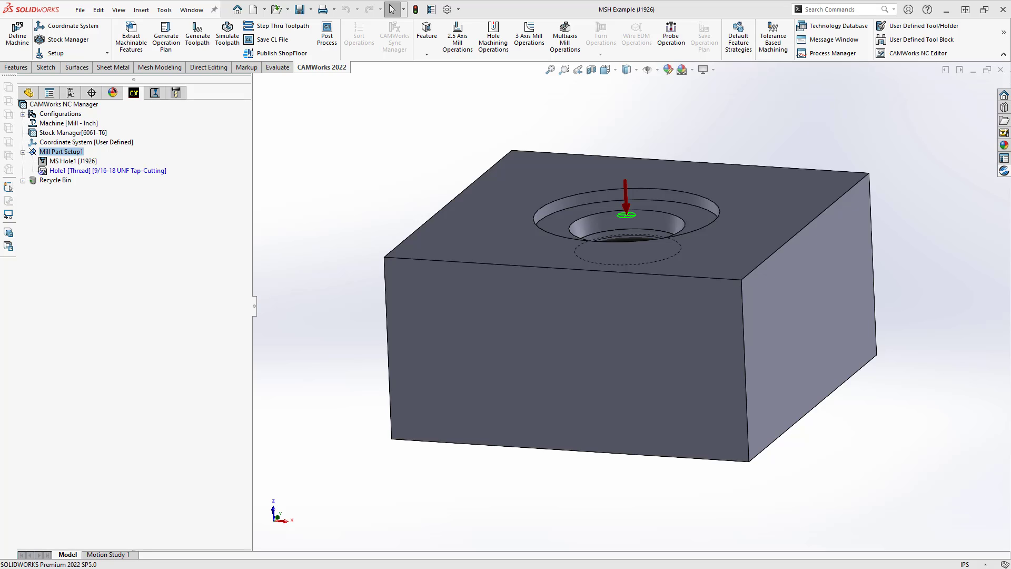
Step: Cut the block open with a Top Plane section view through the threaded hole
click(591, 70)
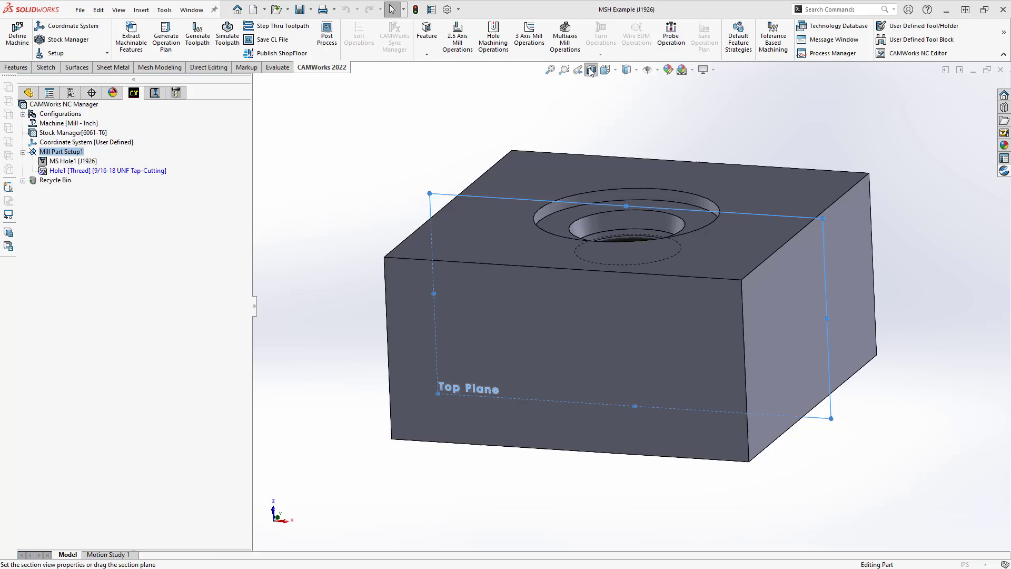
click(20, 119)
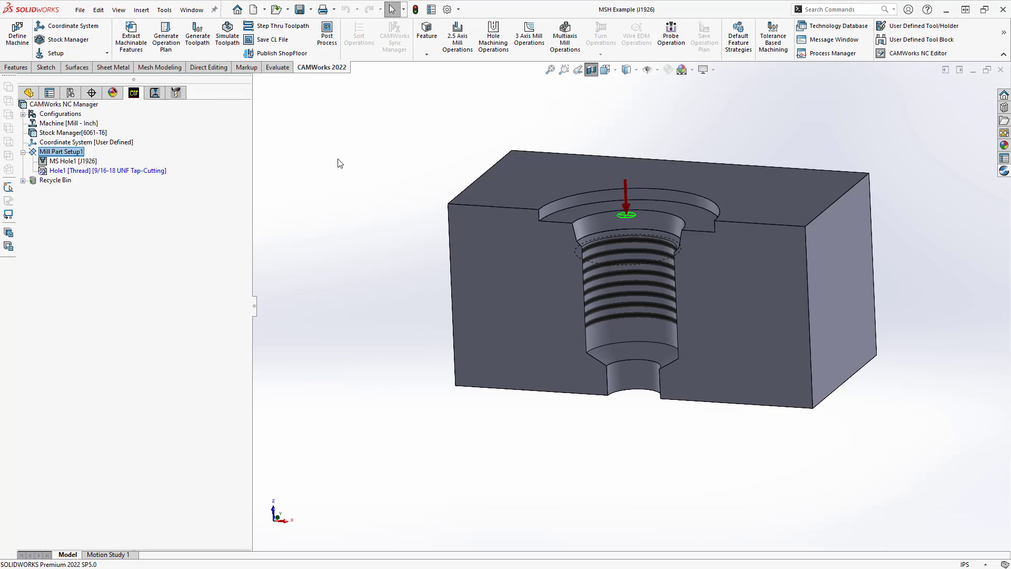
click(83, 174)
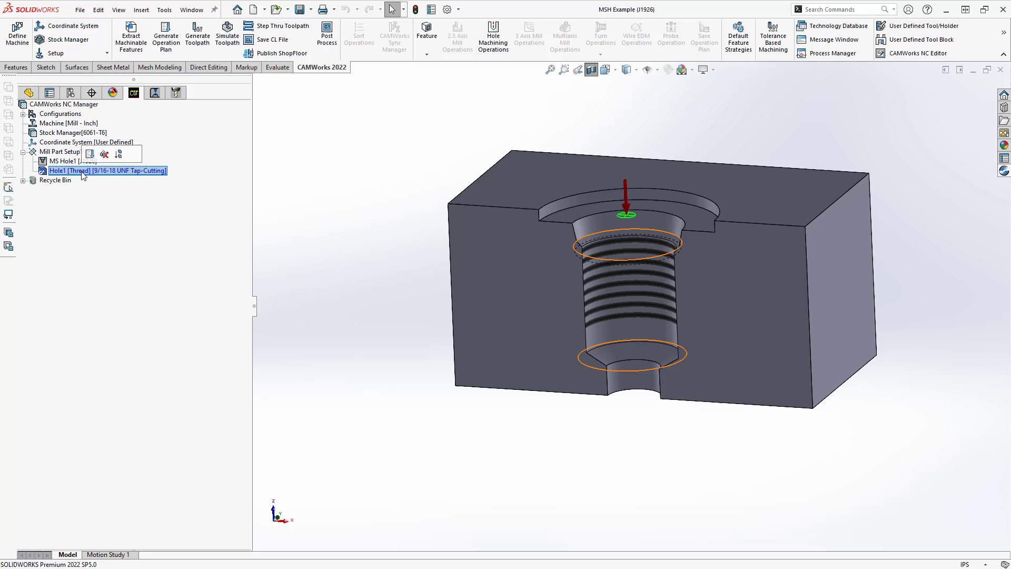
right_click(83, 174)
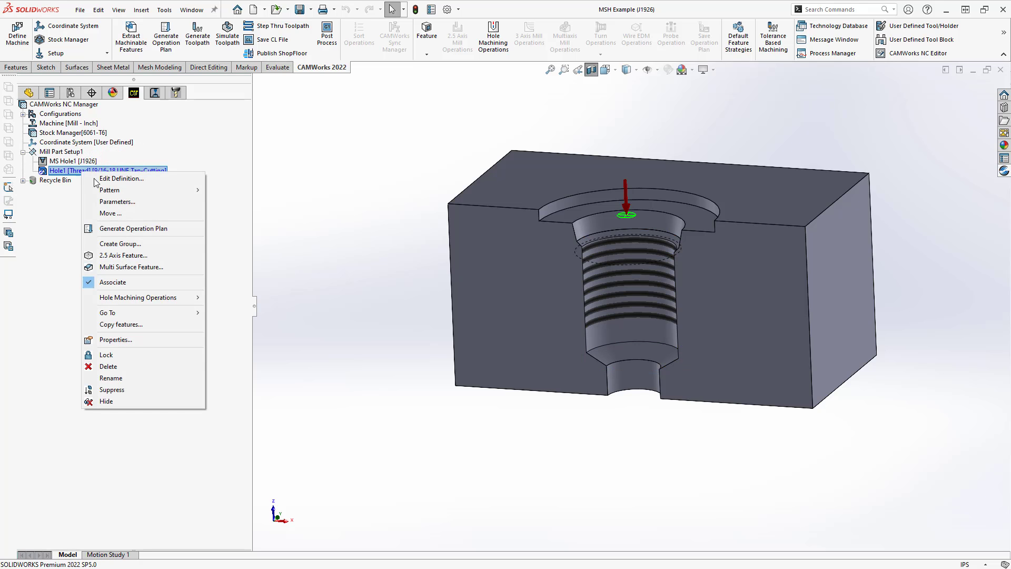
click(118, 201)
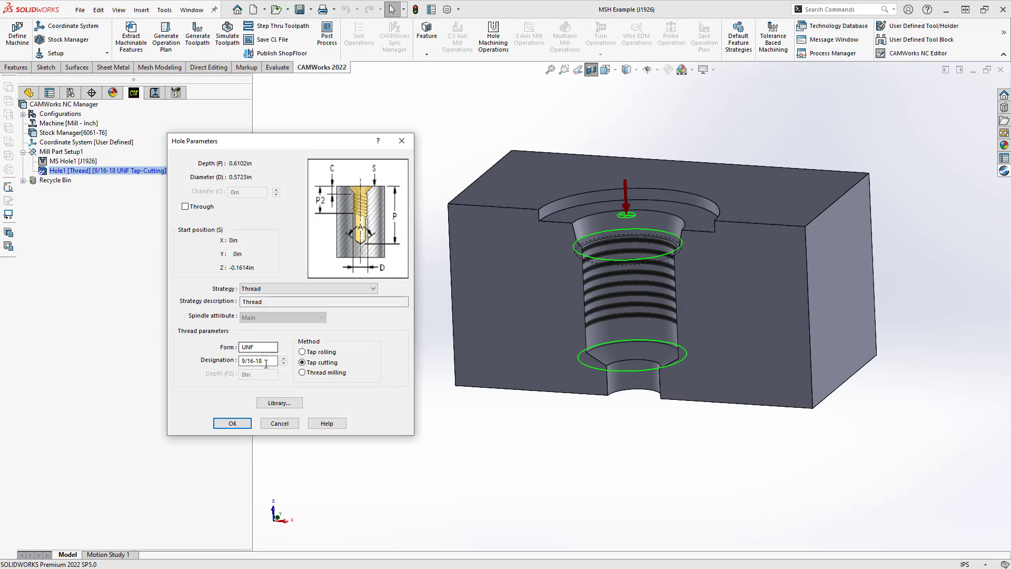
click(280, 423)
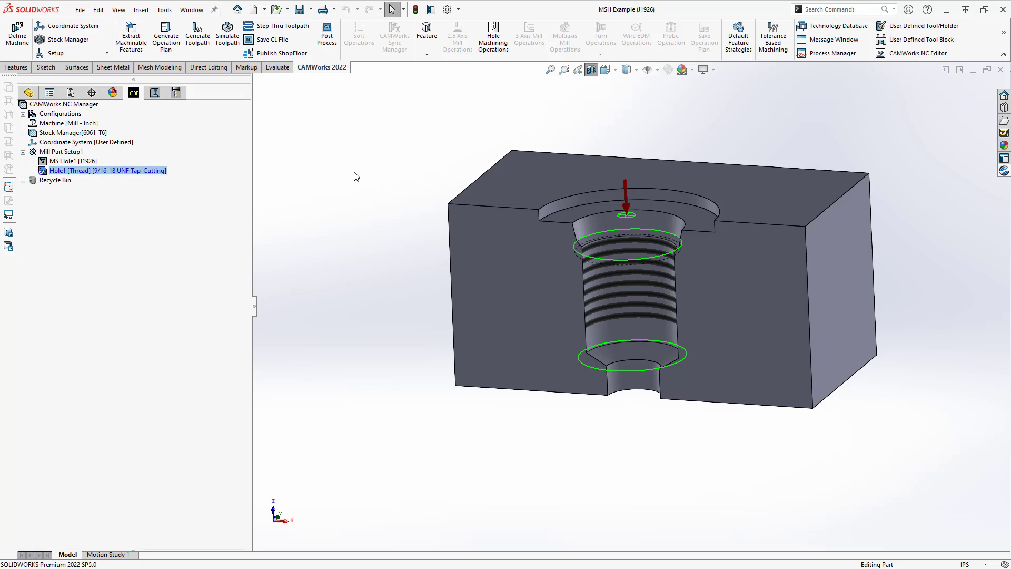
Step: Show MS Hole1's parameters: six steps, 0.2953–0.9843in diameters, 1in depth, strategy J1926
right_click(89, 159)
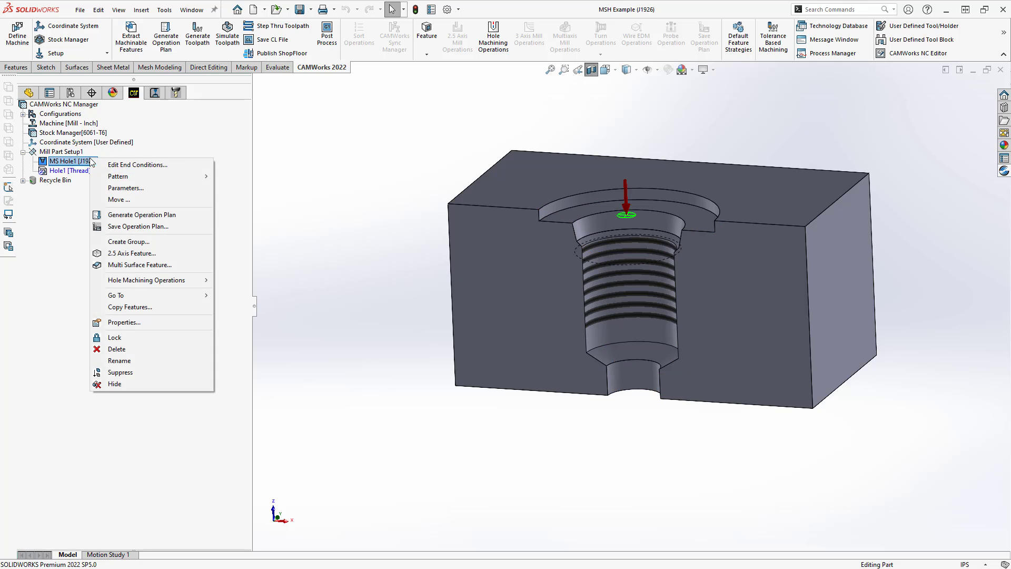
click(121, 189)
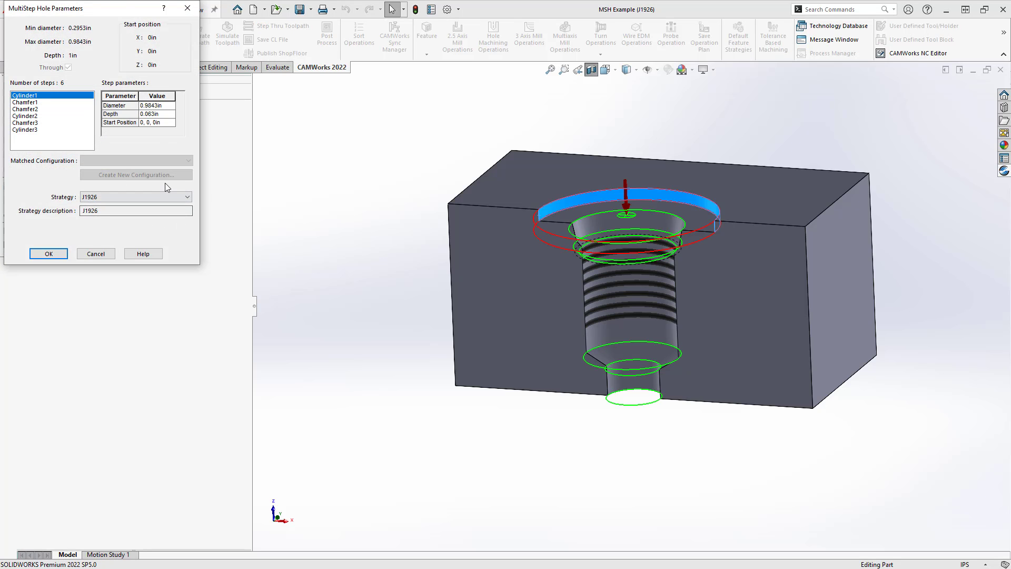
drag(125, 6, 172, 115)
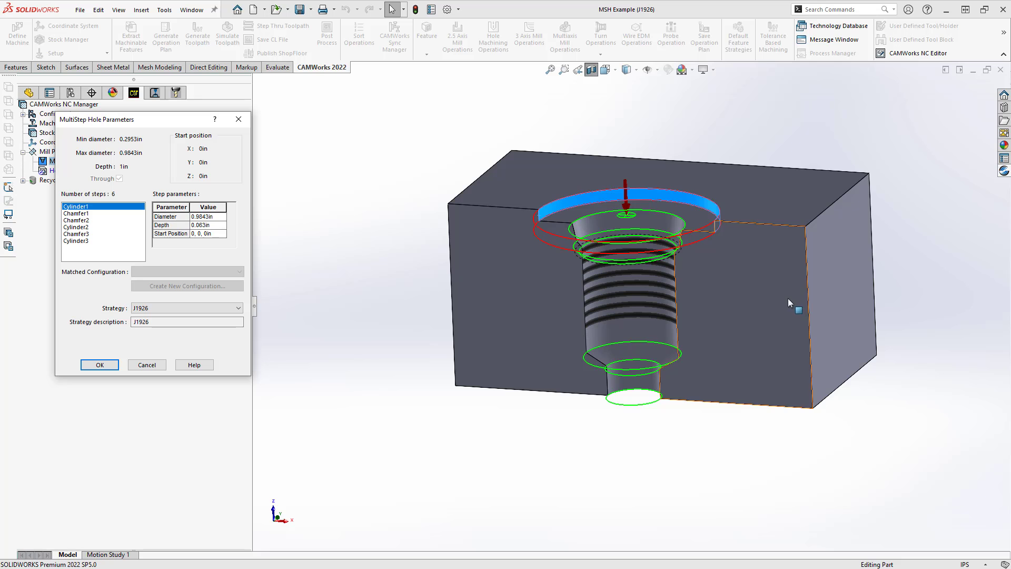
scroll(756, 297, down, 2)
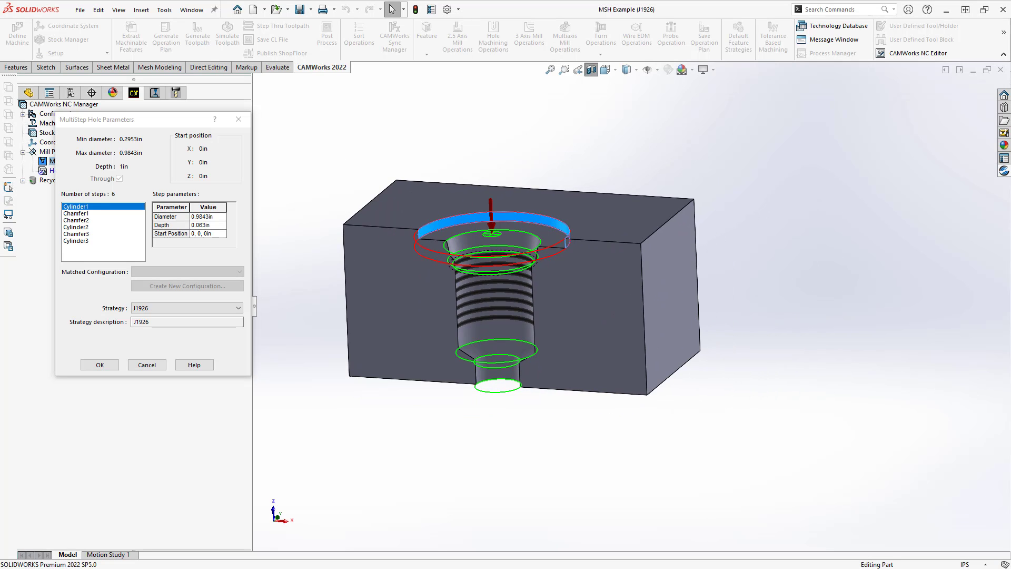
Step: Open the Technology Database's Multi-stepped Holes strategies, showing MSH1(inch) and its four operations
click(832, 26)
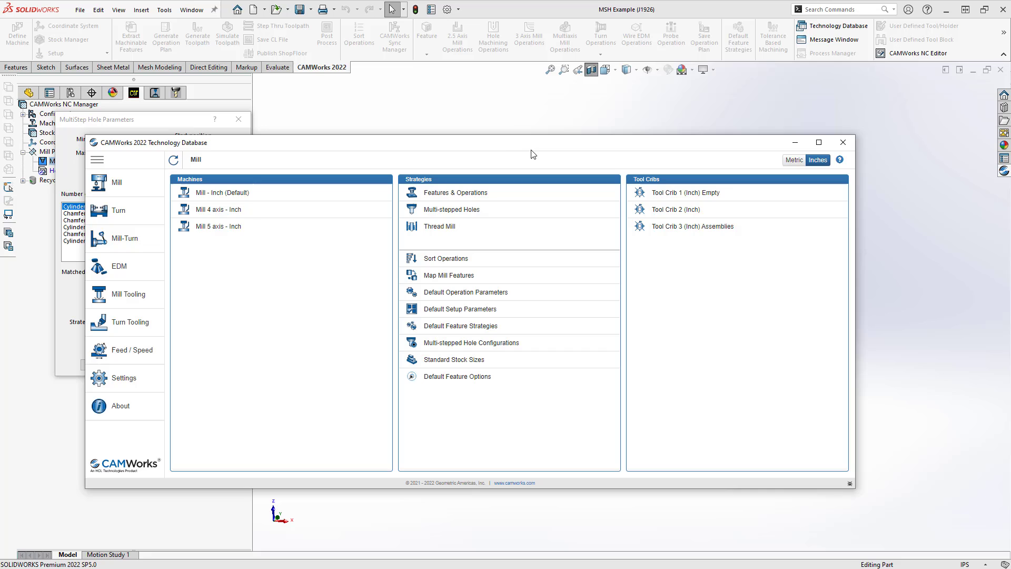
drag(557, 140, 663, 142)
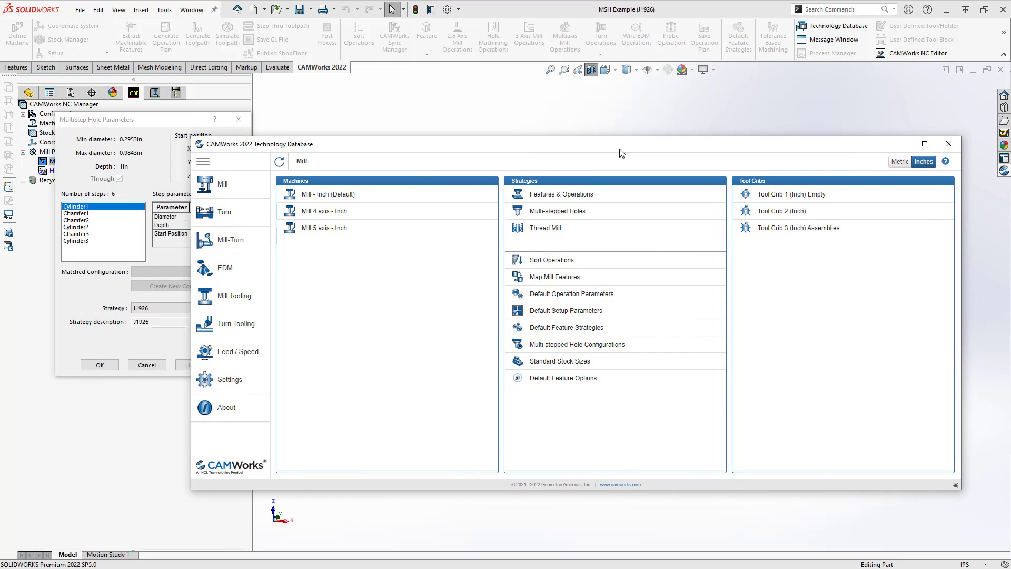
click(559, 193)
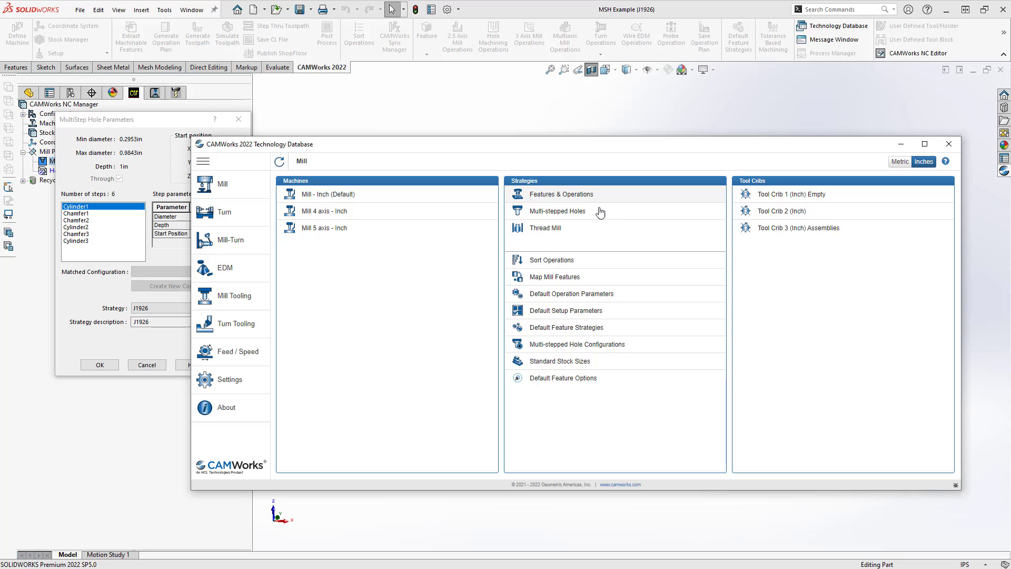
click(553, 212)
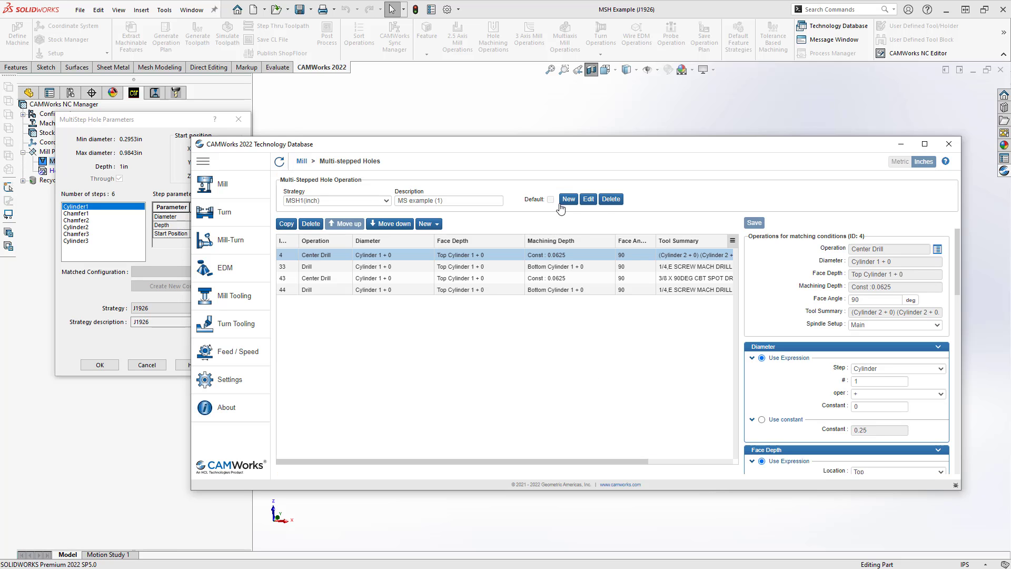
Step: Create and save a new strategy designated 'Test' with description 'Test for Video'
click(566, 202)
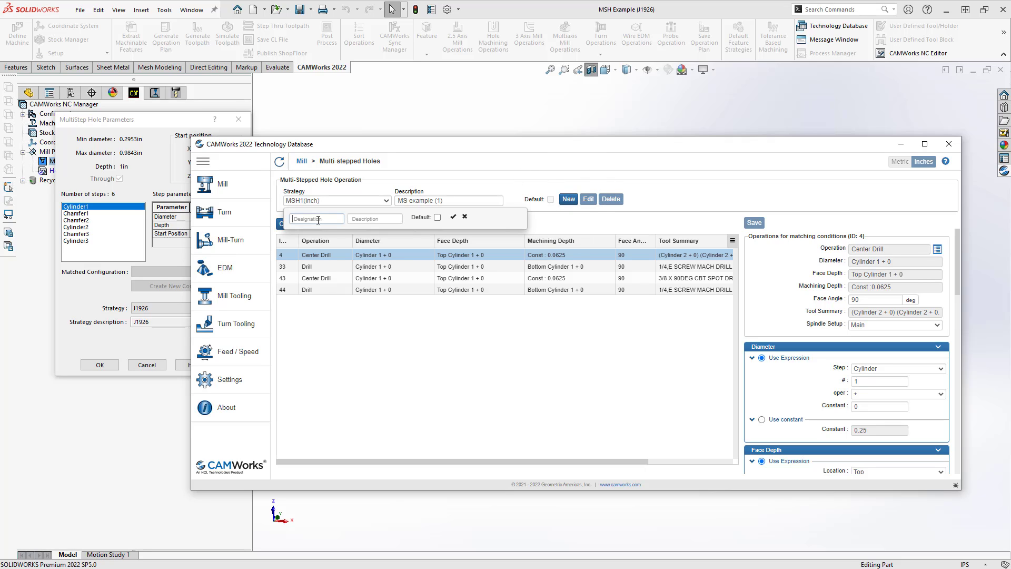
click(318, 220)
text(Test)
click(372, 220)
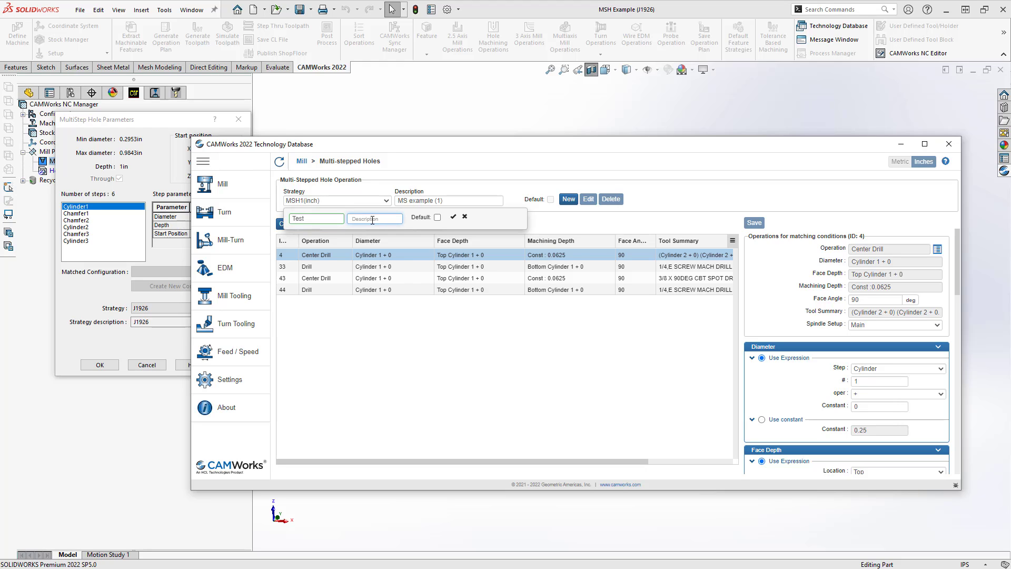
text(Test for Video)
click(452, 217)
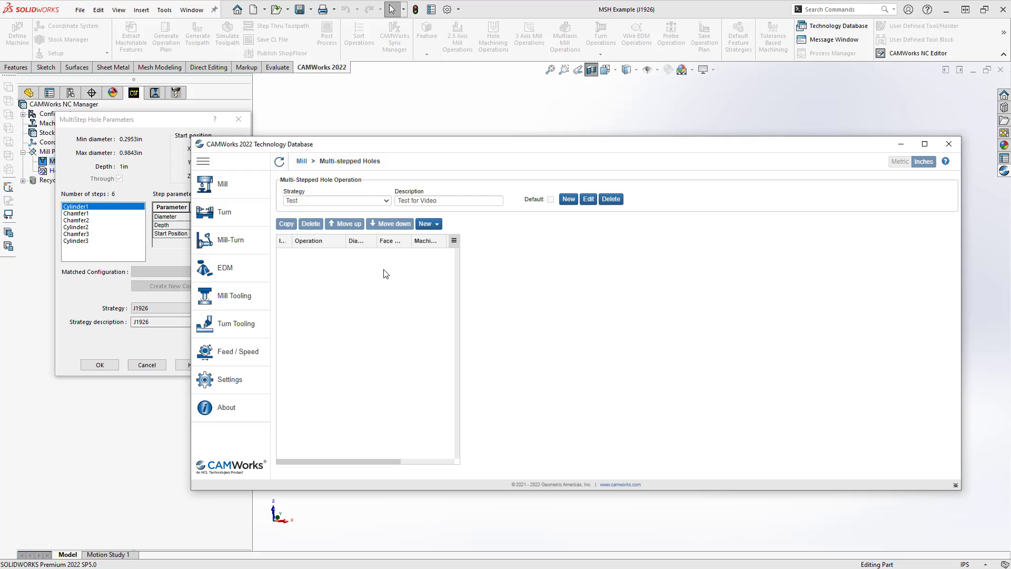
Step: Add a Rough Mill operation (ID 69, keyed to Cylinder 1) to the Test strategy
click(428, 224)
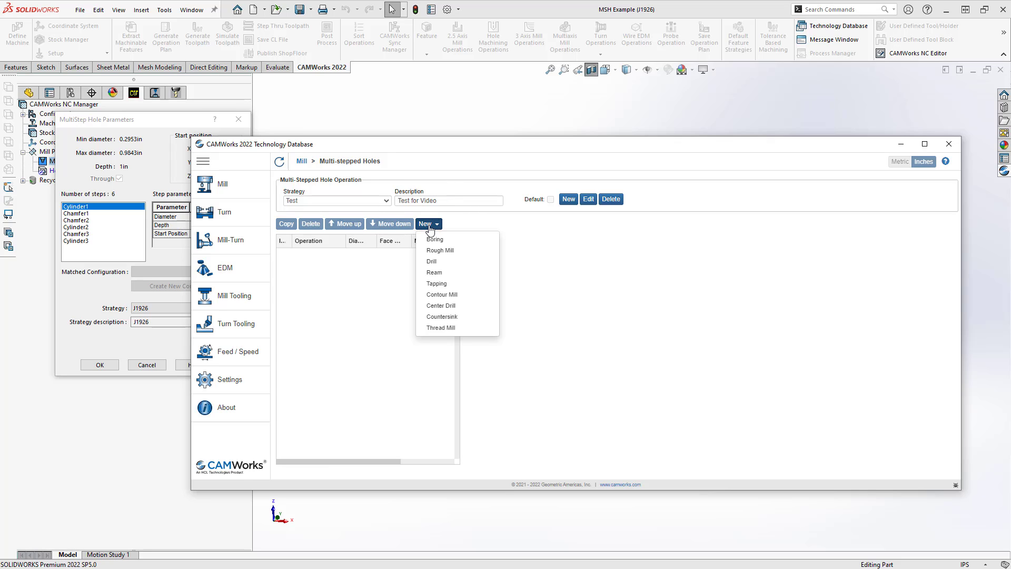
click(448, 251)
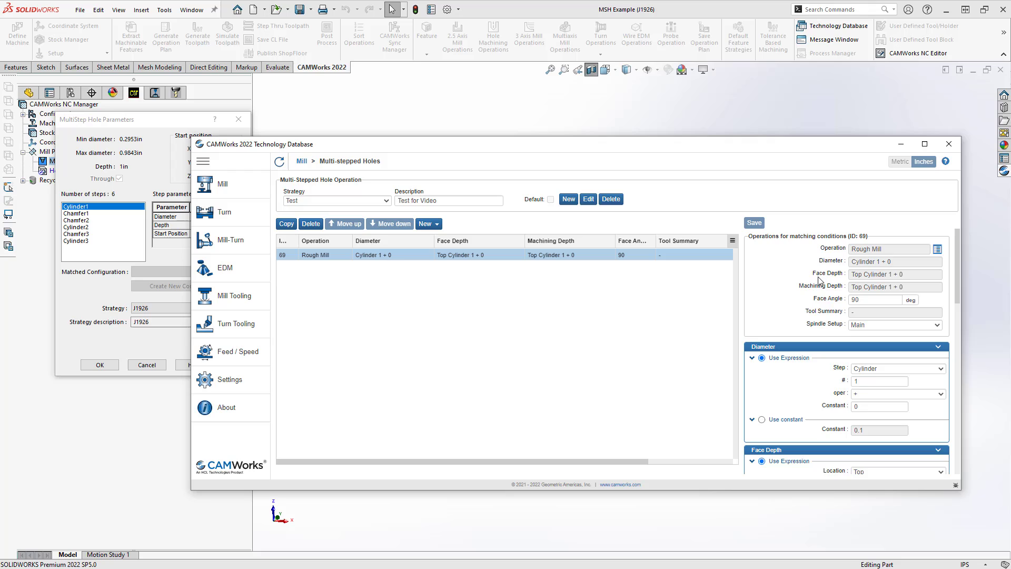
Step: Set the Rough Mill machining depth to be measured from the Bottom of Cylinder 1
scroll(811, 318, down, 1)
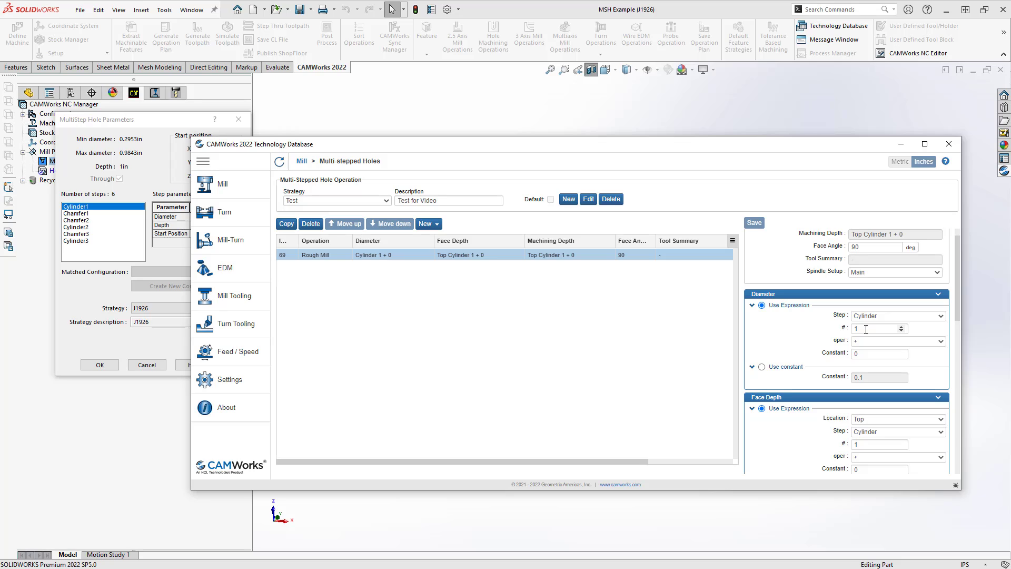
scroll(838, 321, down, 3)
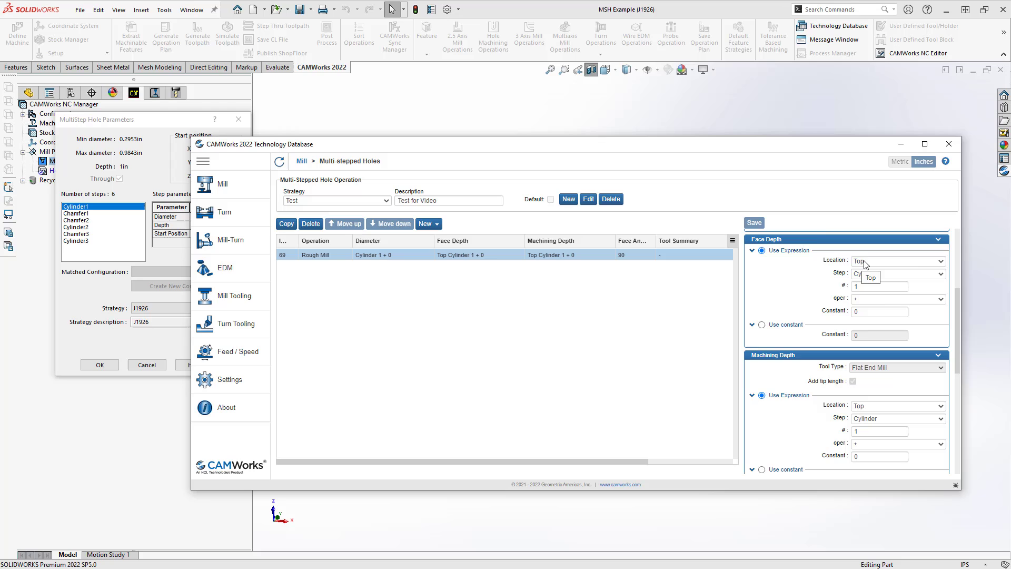
click(863, 287)
scroll(853, 290, down, 2)
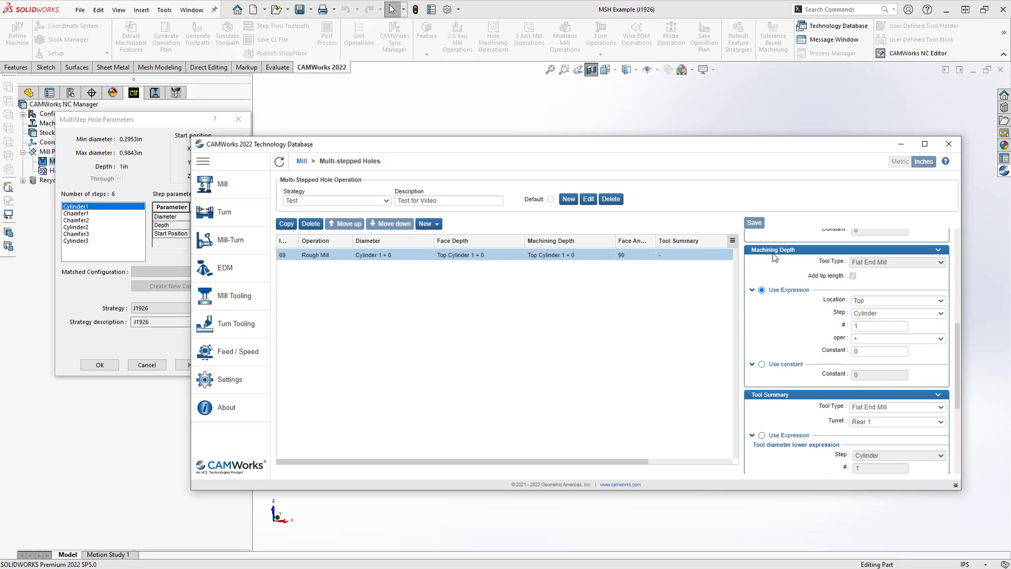
click(866, 302)
click(868, 314)
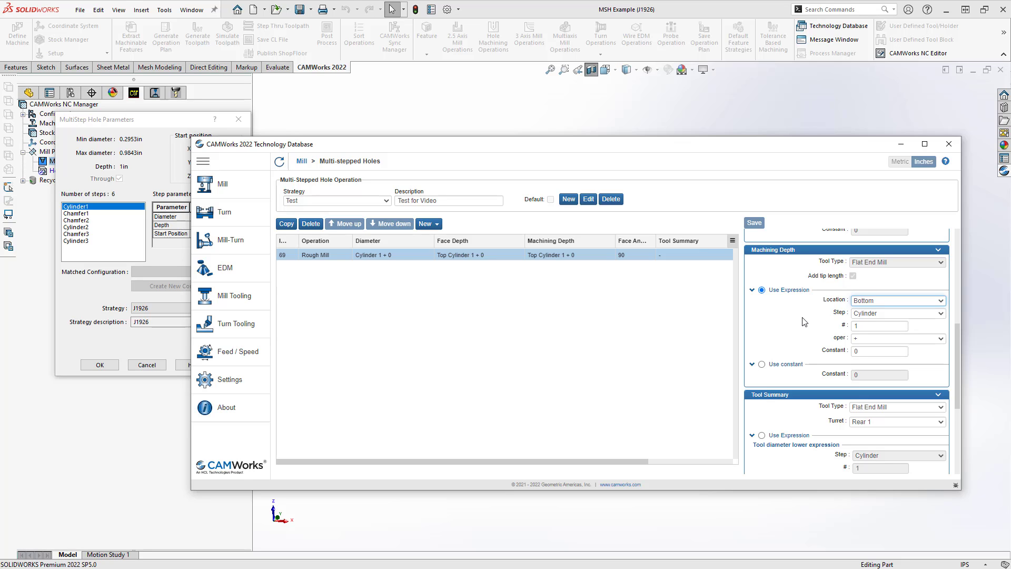
scroll(804, 321, down, 2)
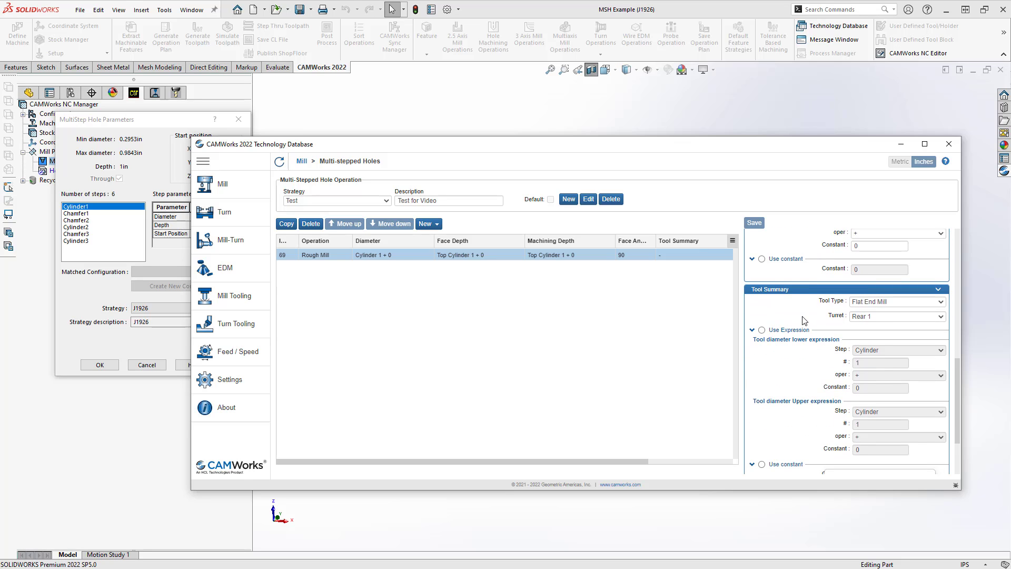
scroll(804, 321, down, 1)
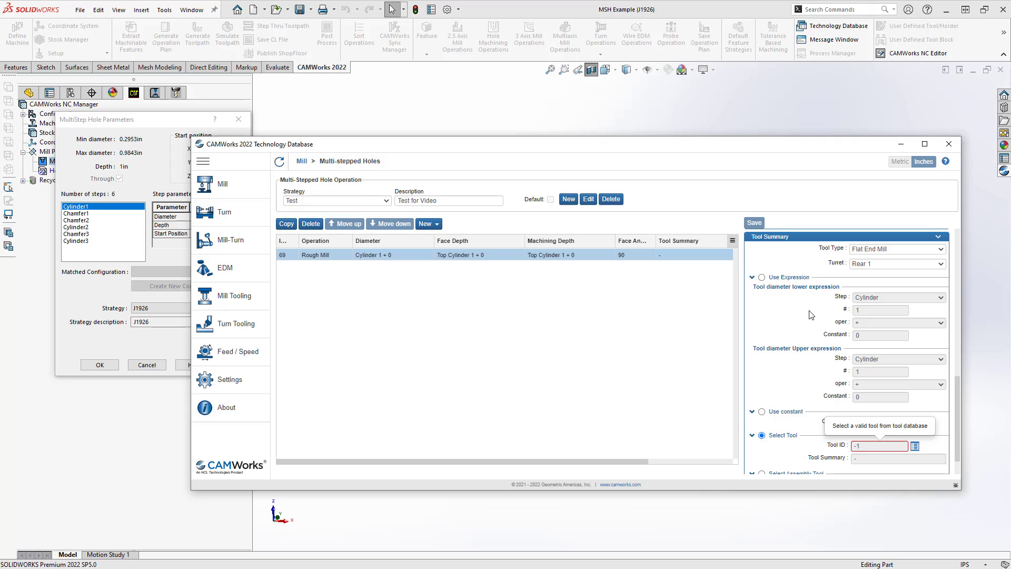
scroll(787, 328, up, 1)
Step: Set tool diameter limits to Cylinder 1 + 0.4 and Cylinder 1 * 0.75, then save
click(761, 330)
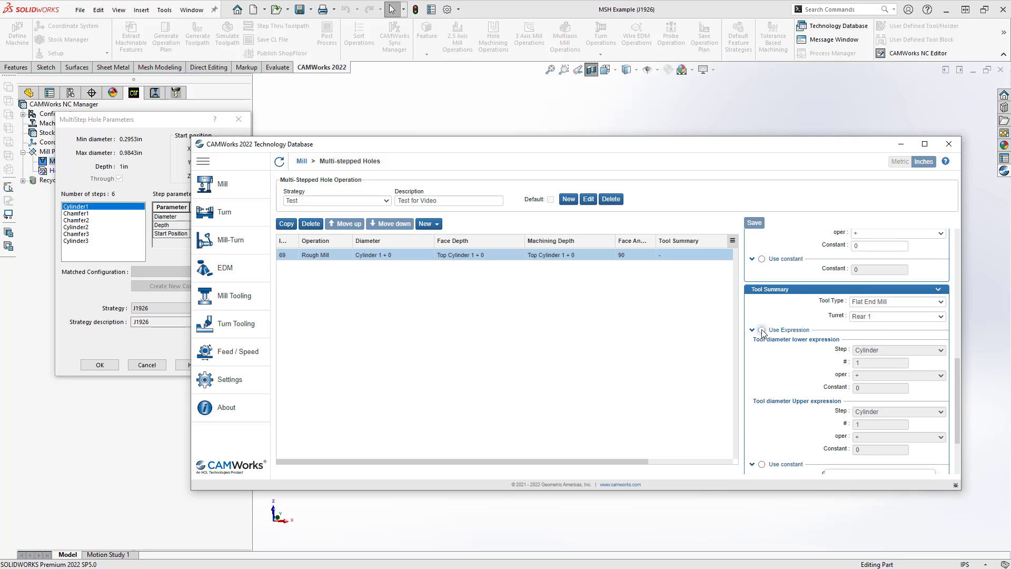
scroll(763, 333, down, 1)
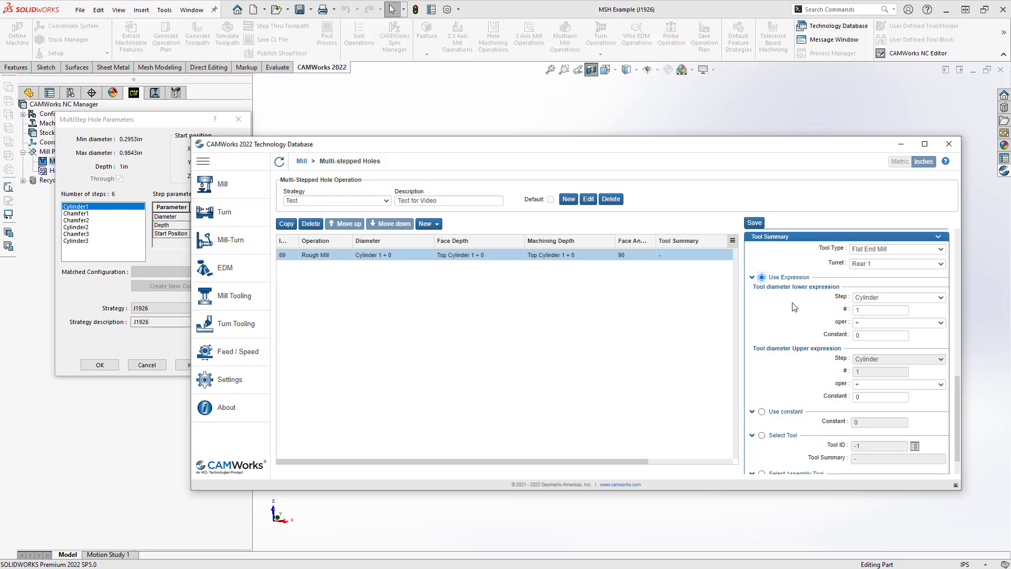
click(860, 323)
key(Escape)
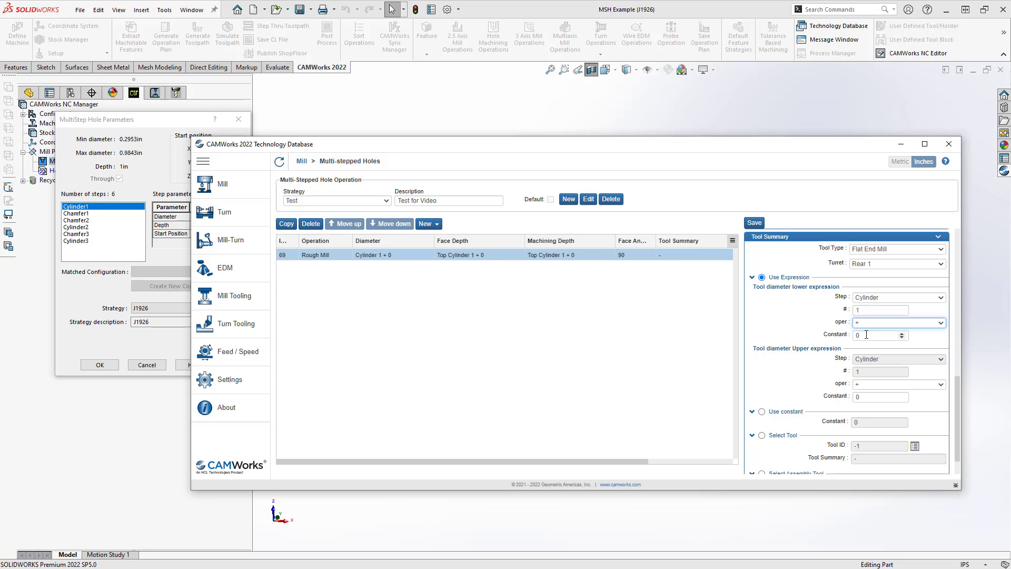
key(Tab)
text(.4)
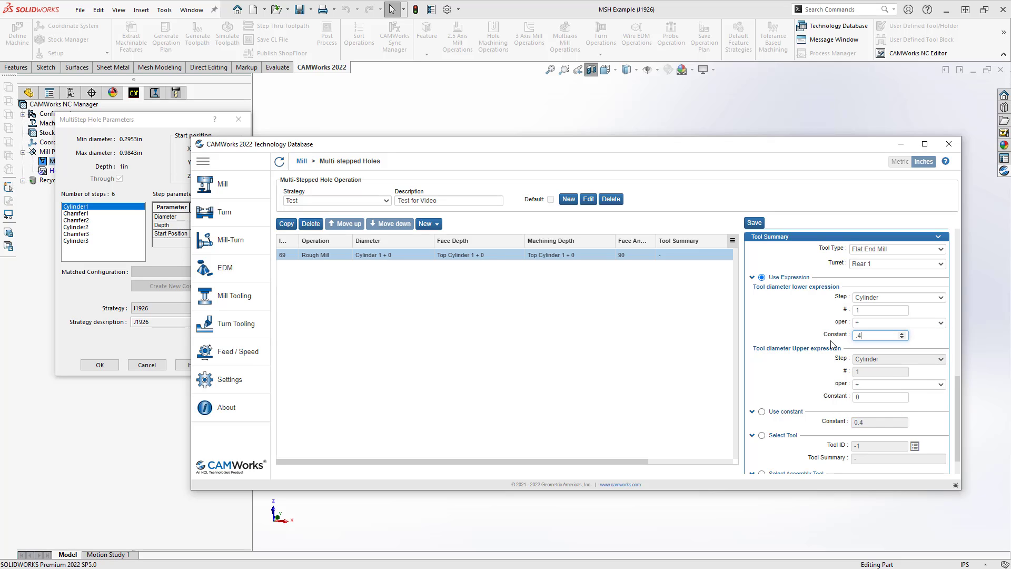
click(867, 389)
click(869, 403)
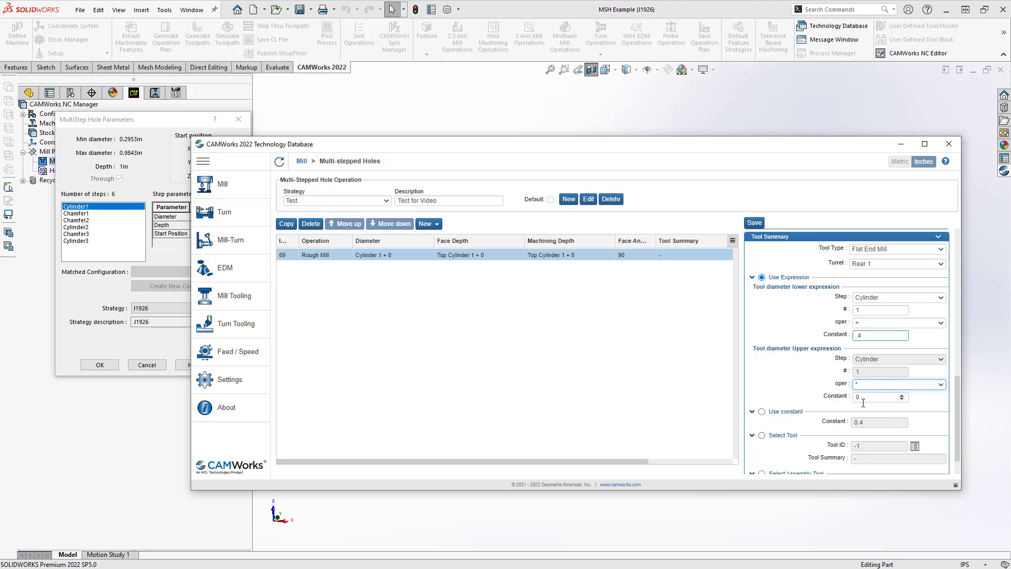
key(Tab)
text(0.75)
scroll(808, 337, down, 1)
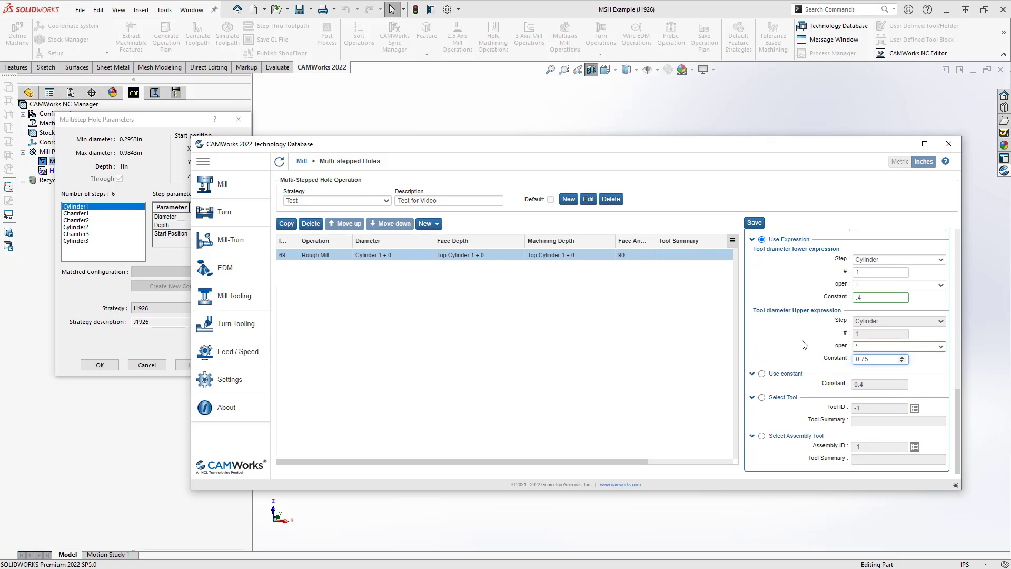
click(754, 223)
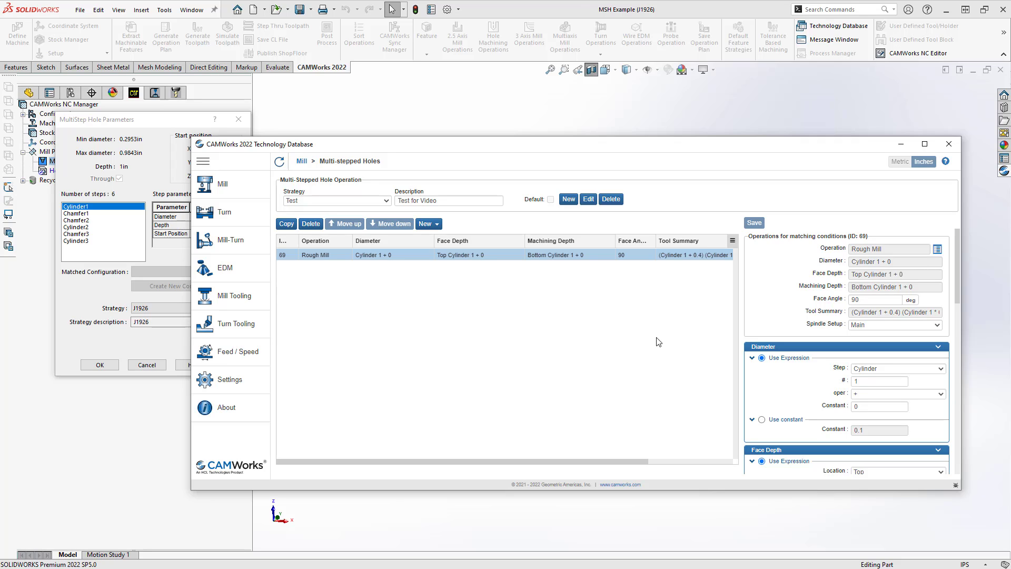
Step: Load strategy J1926 and review its Rough Mill operation's detail settings
click(388, 202)
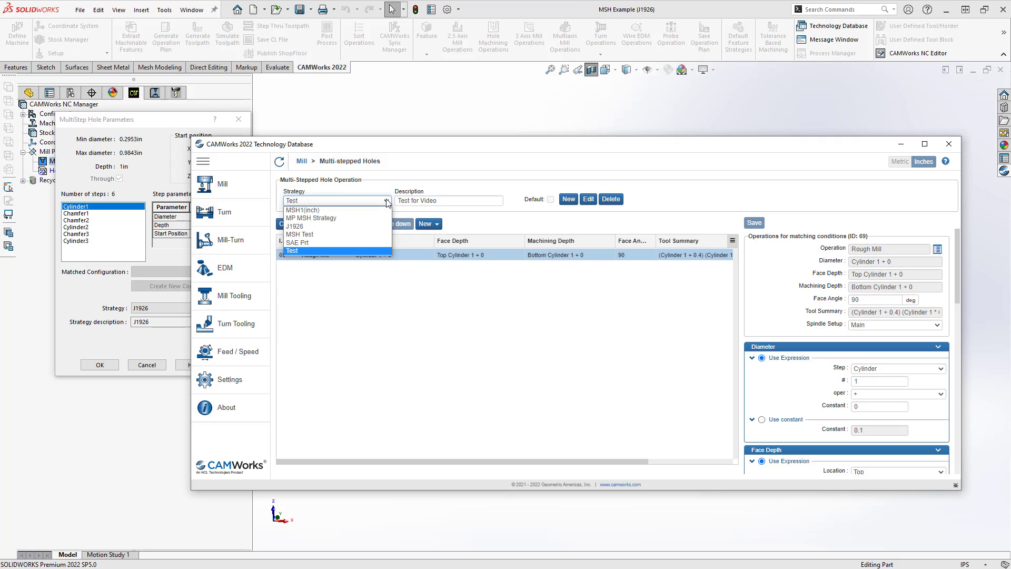
click(315, 226)
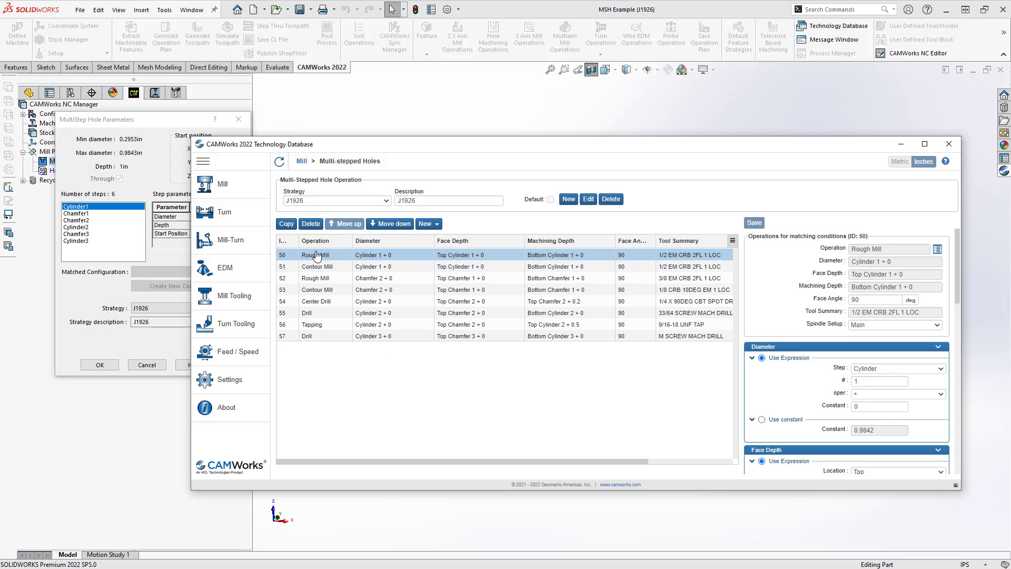
scroll(835, 353, down, 1)
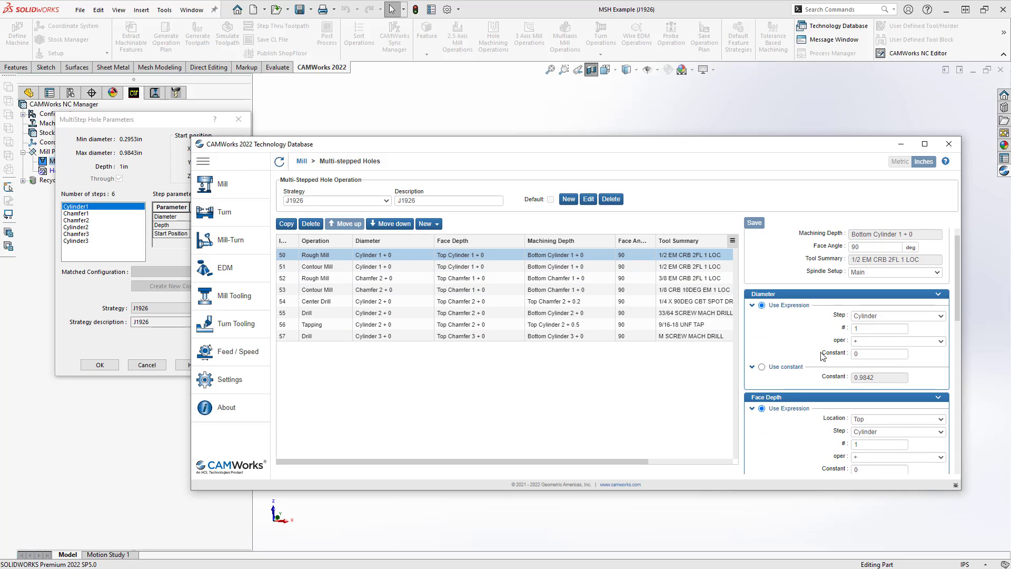
scroll(819, 358, down, 1)
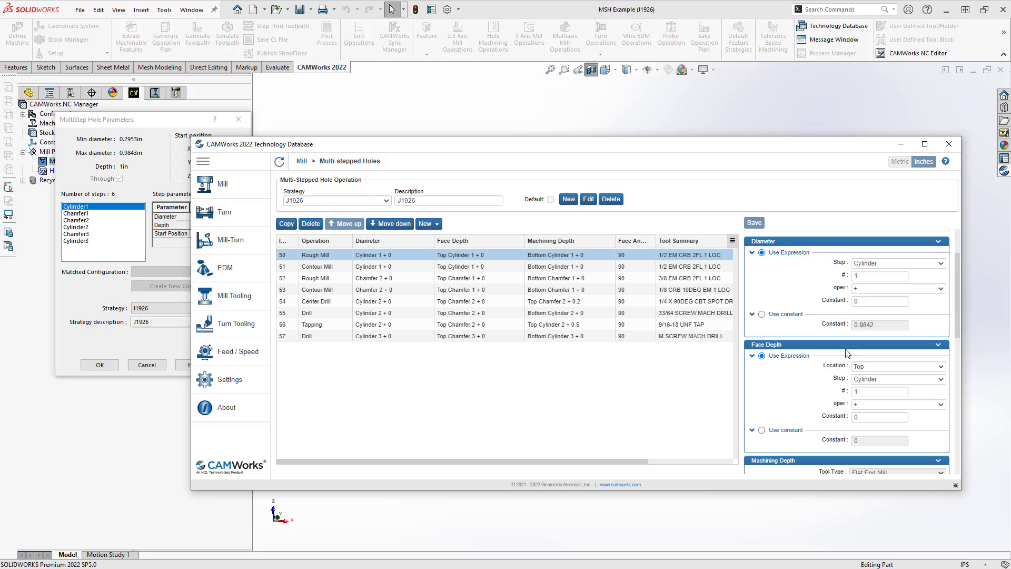
scroll(846, 350, down, 1)
scroll(856, 380, down, 2)
scroll(848, 359, down, 2)
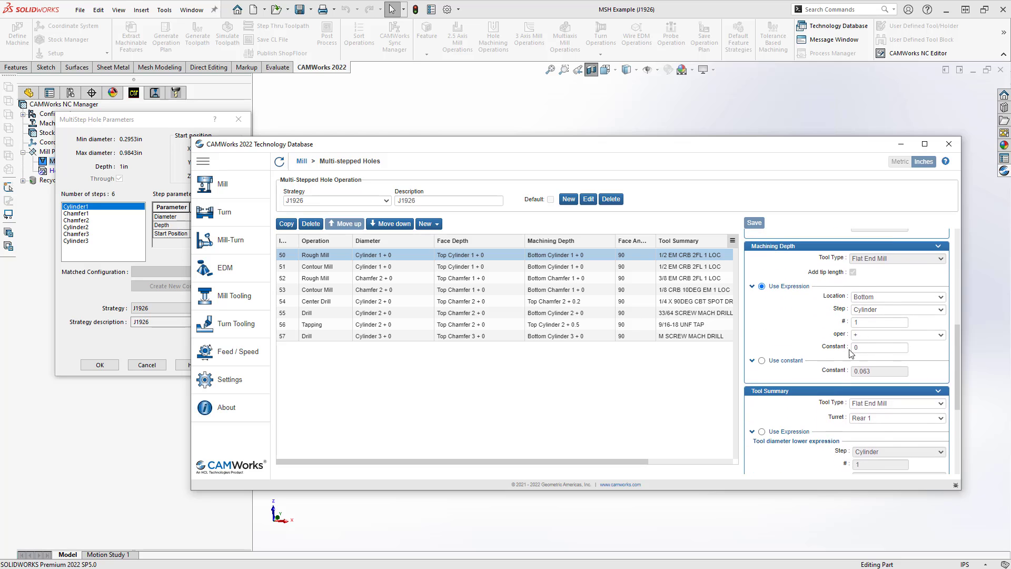
scroll(848, 358, down, 1)
scroll(824, 369, down, 2)
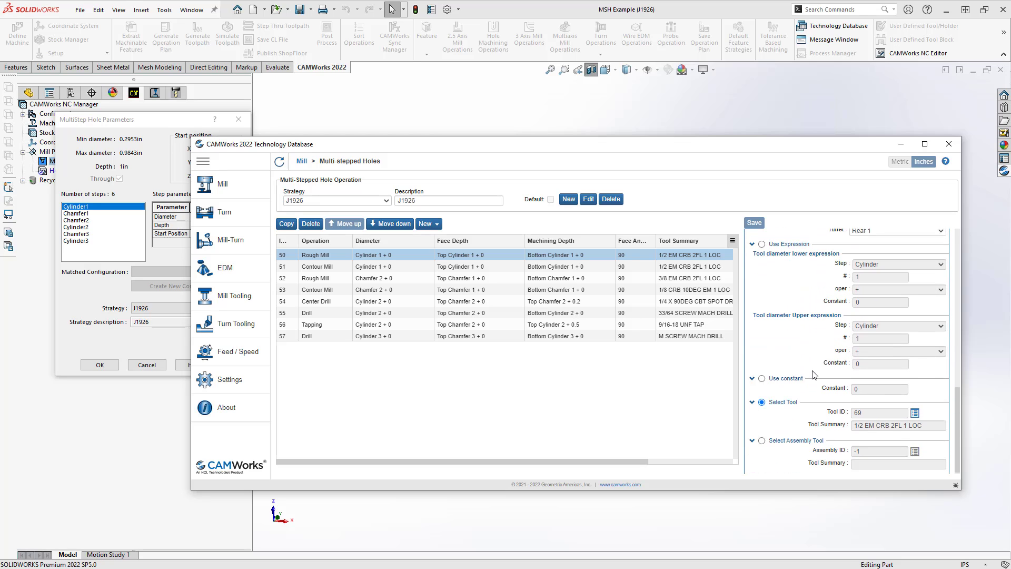
click(872, 423)
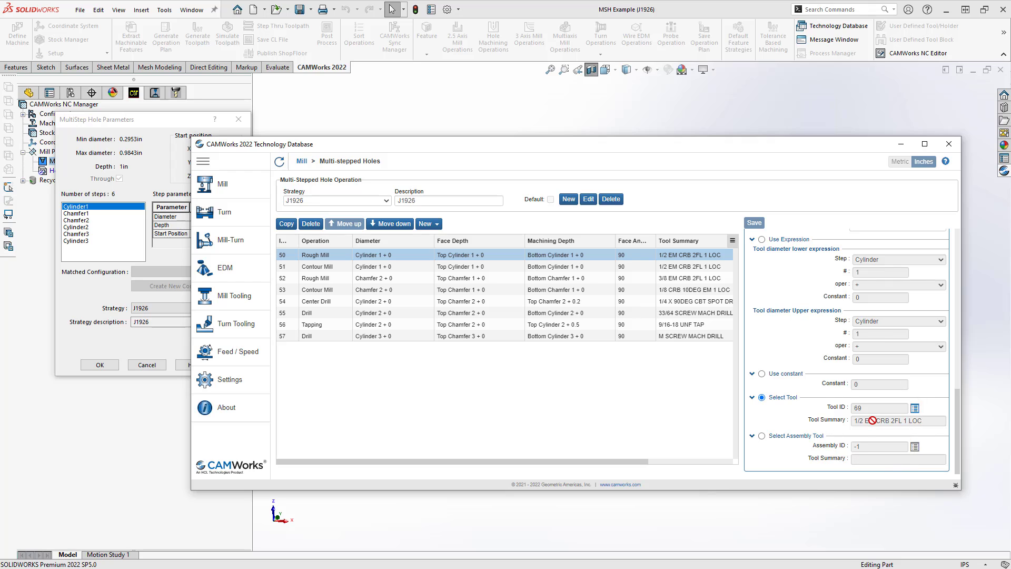
click(873, 421)
click(872, 421)
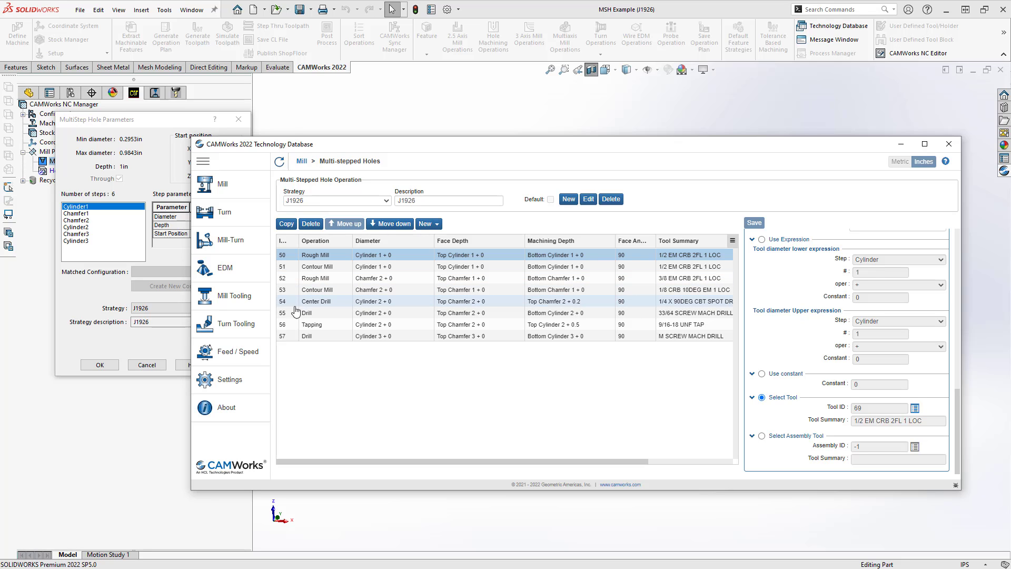
Step: Review J1926's Center Drill: diameter from Cylinder 2, machining depth Top Chamfer 2 + 0.2
click(315, 303)
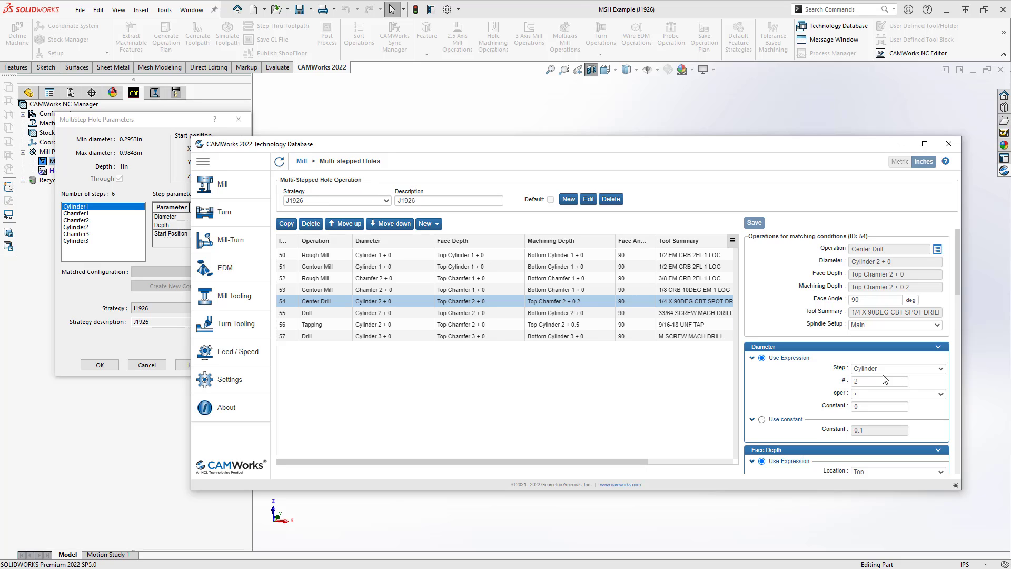
scroll(873, 374, down, 1)
scroll(842, 376, down, 1)
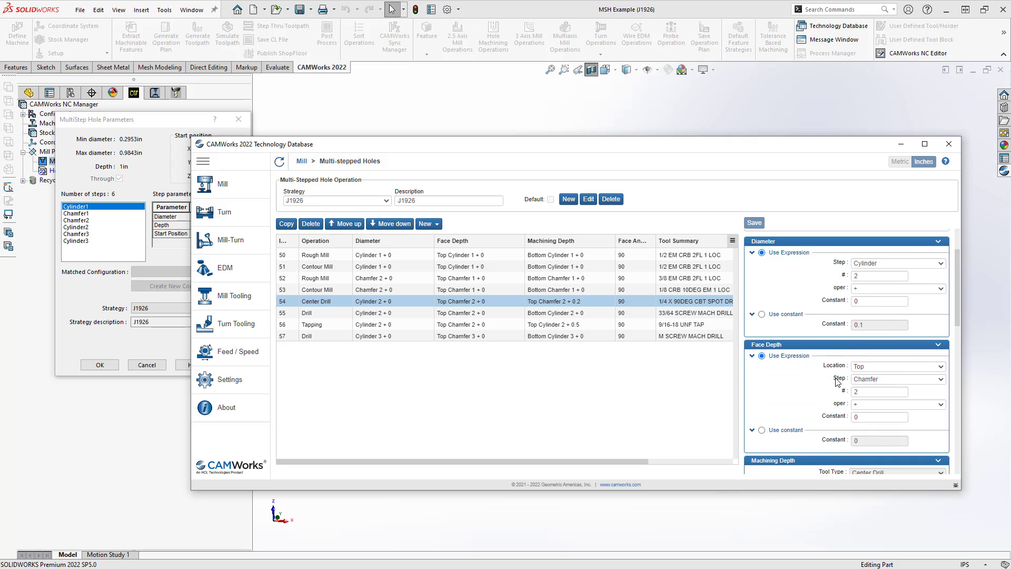
scroll(828, 390, down, 1)
scroll(826, 387, down, 3)
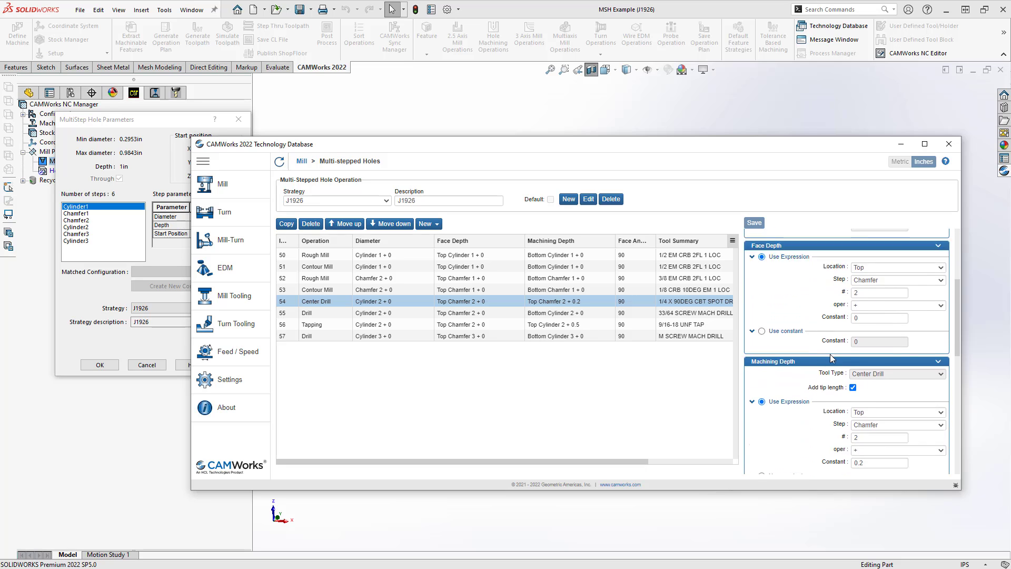
scroll(819, 379, up, 5)
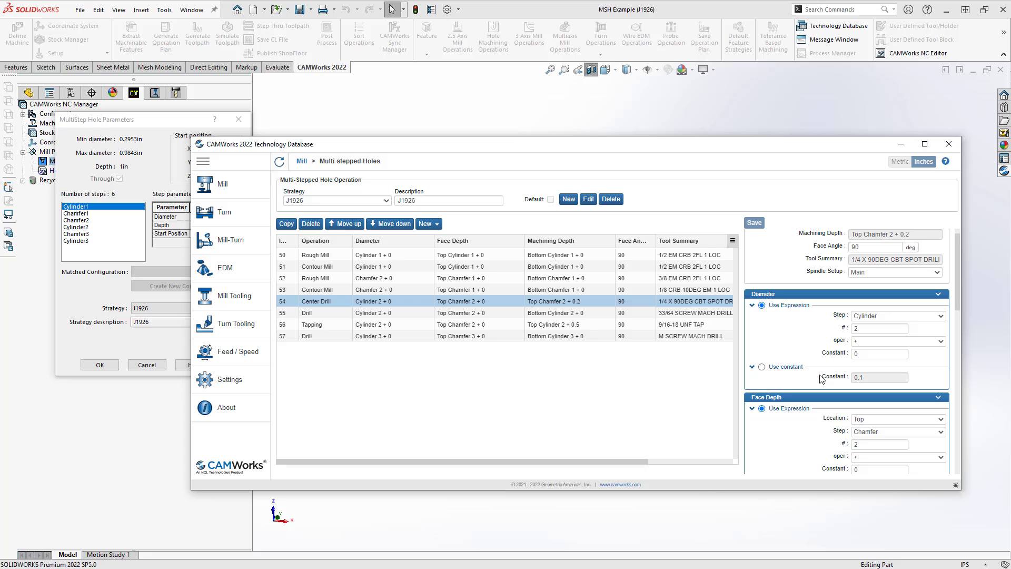
Step: Accept J1926 for the hole and view the eight generated operations, Rough Mill1 through Drill2
click(887, 148)
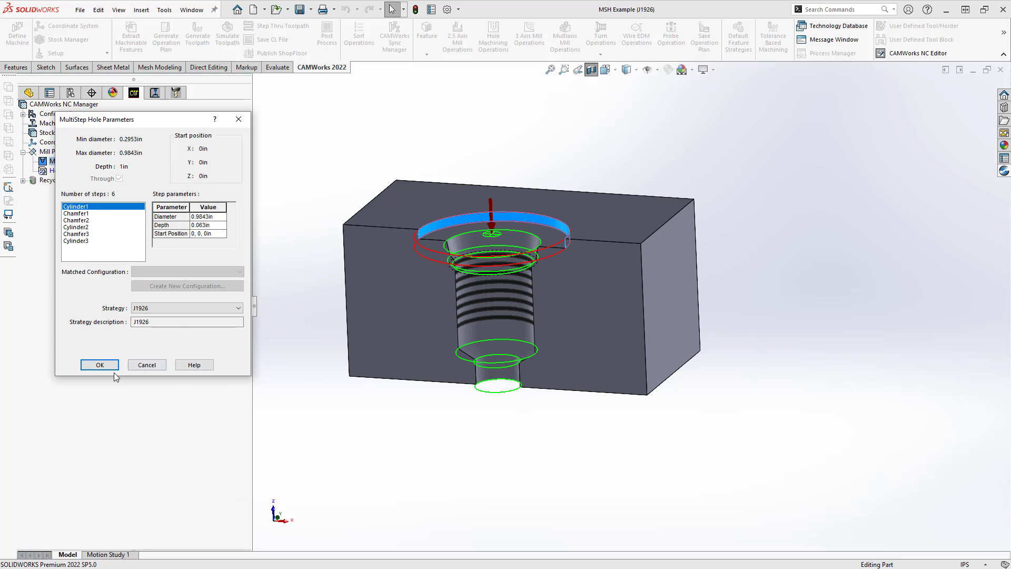
click(150, 365)
click(155, 94)
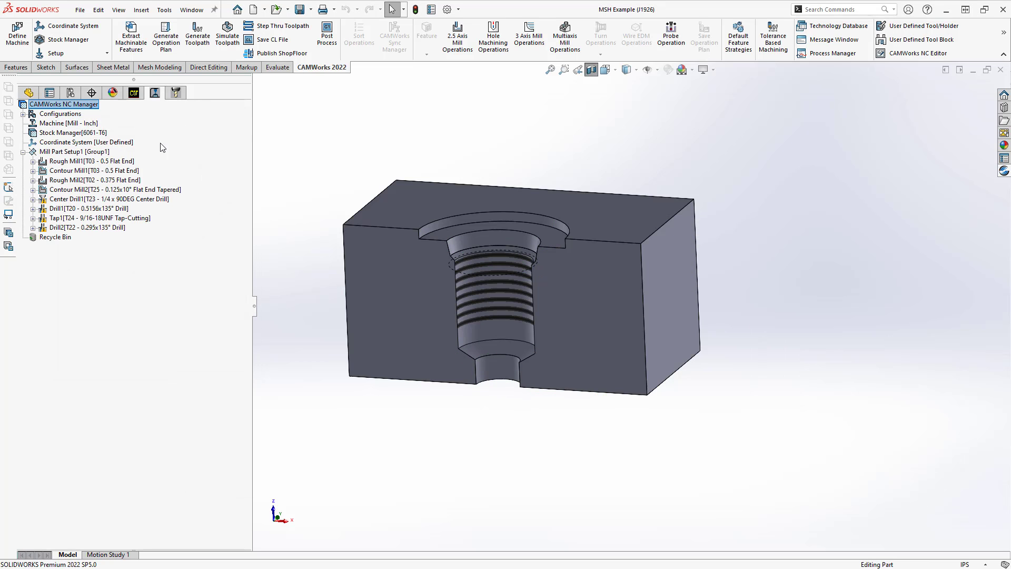
mouse_move(130, 185)
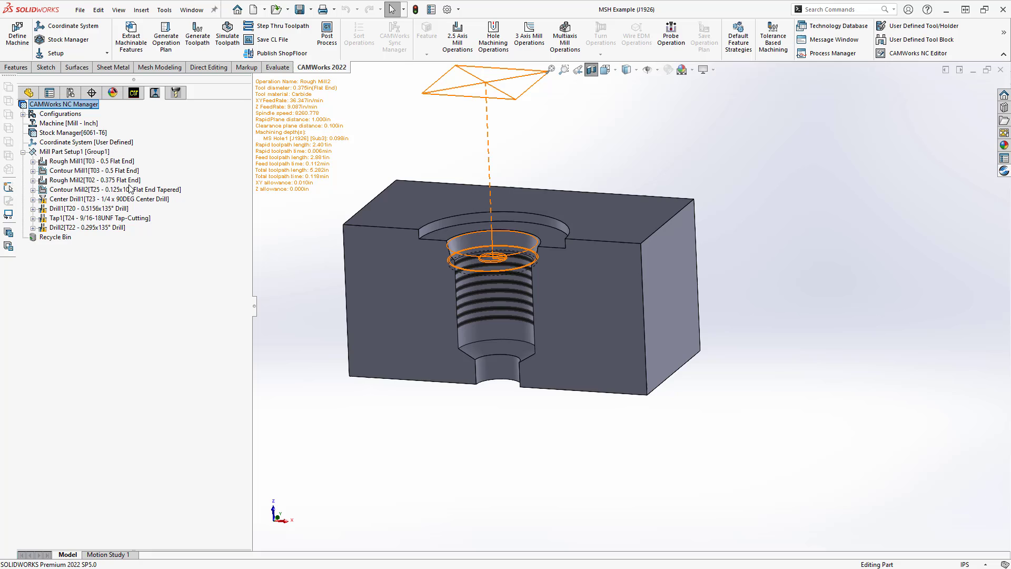
click(83, 161)
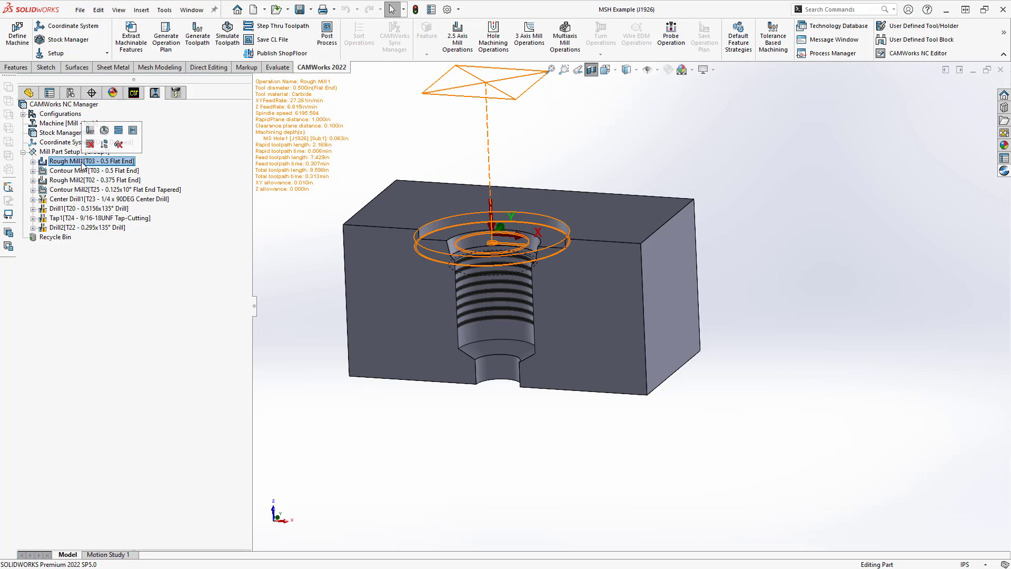
click(75, 171)
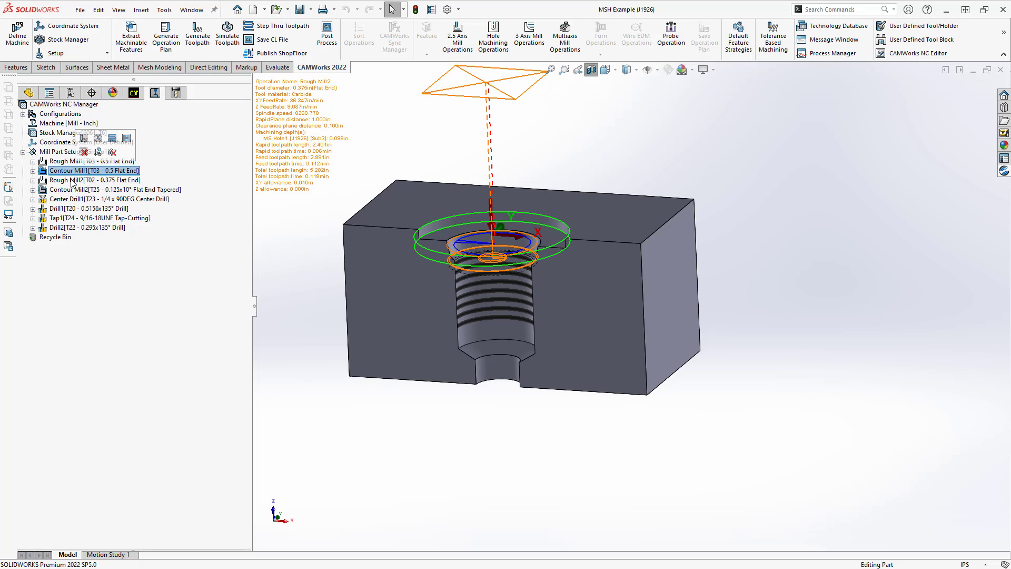
click(72, 180)
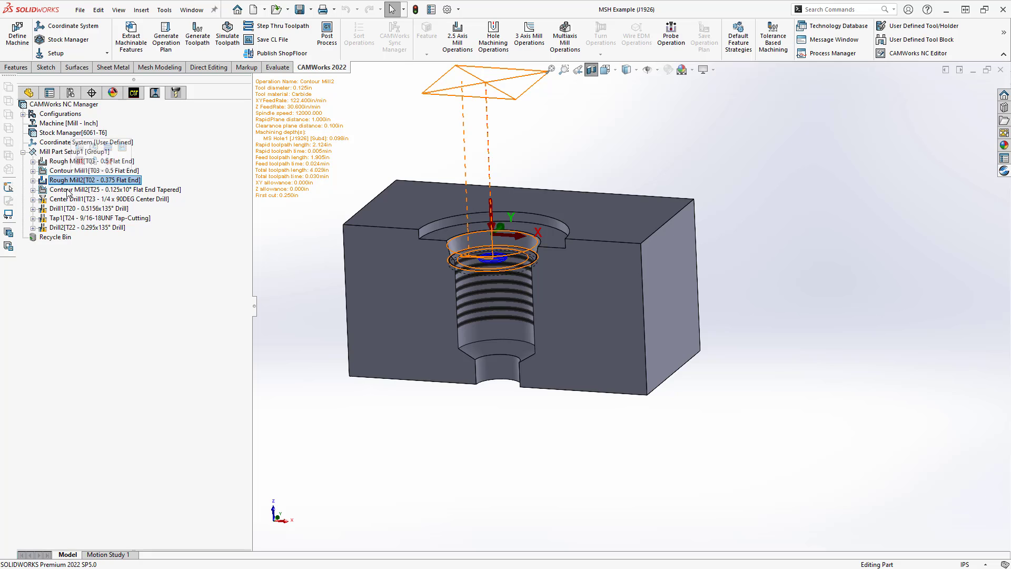
click(69, 190)
click(68, 199)
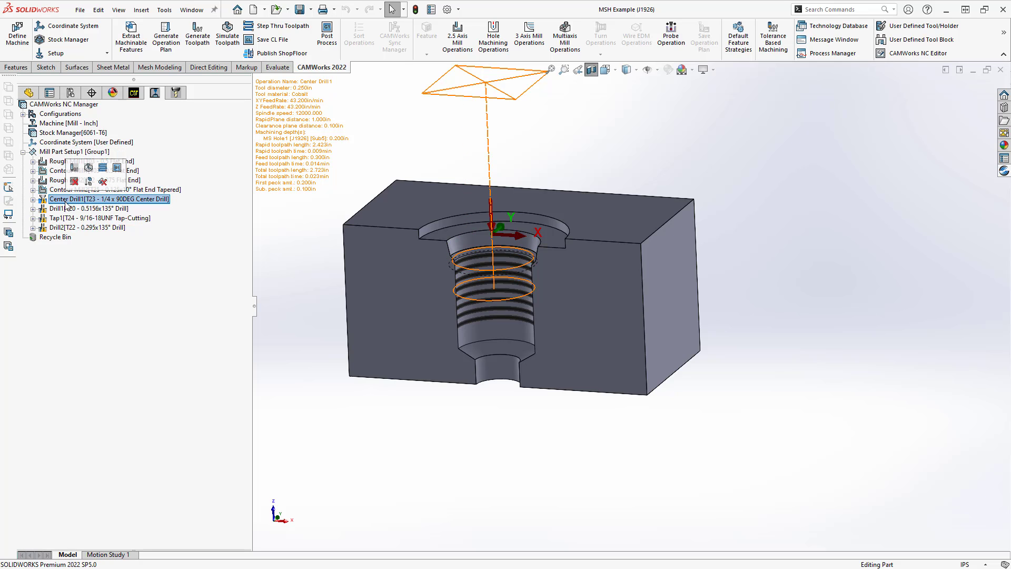
click(64, 209)
click(66, 218)
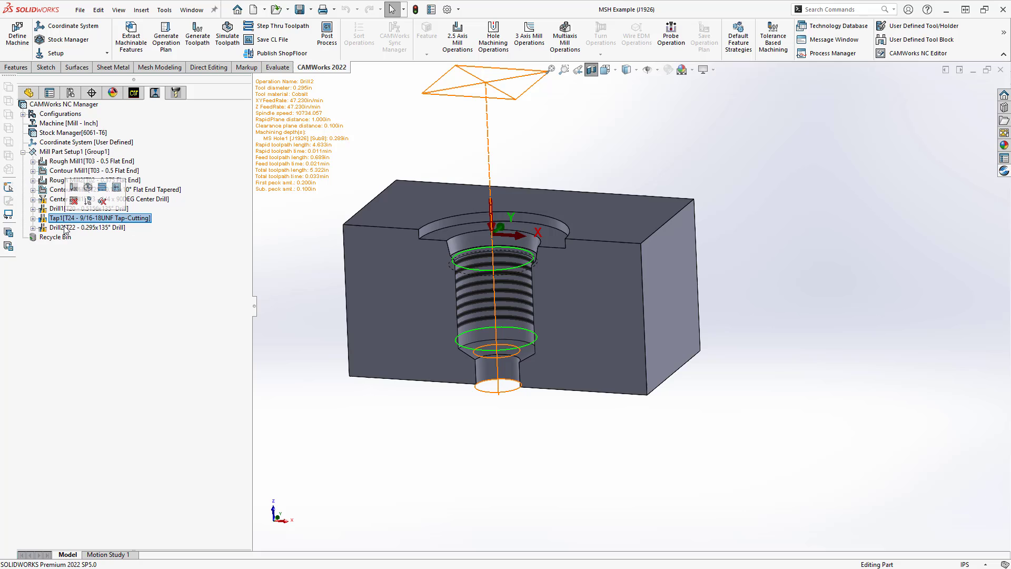
click(66, 228)
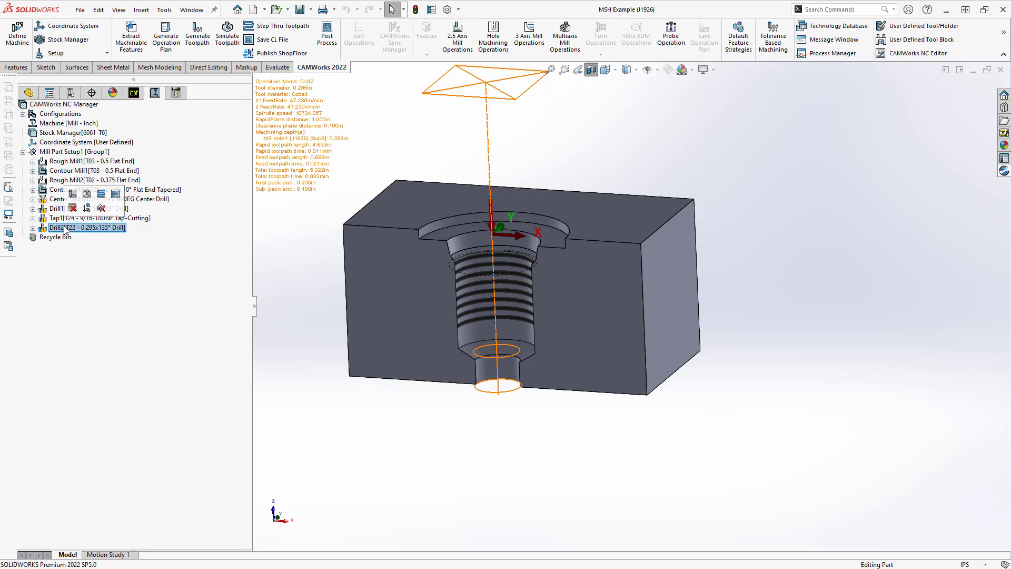